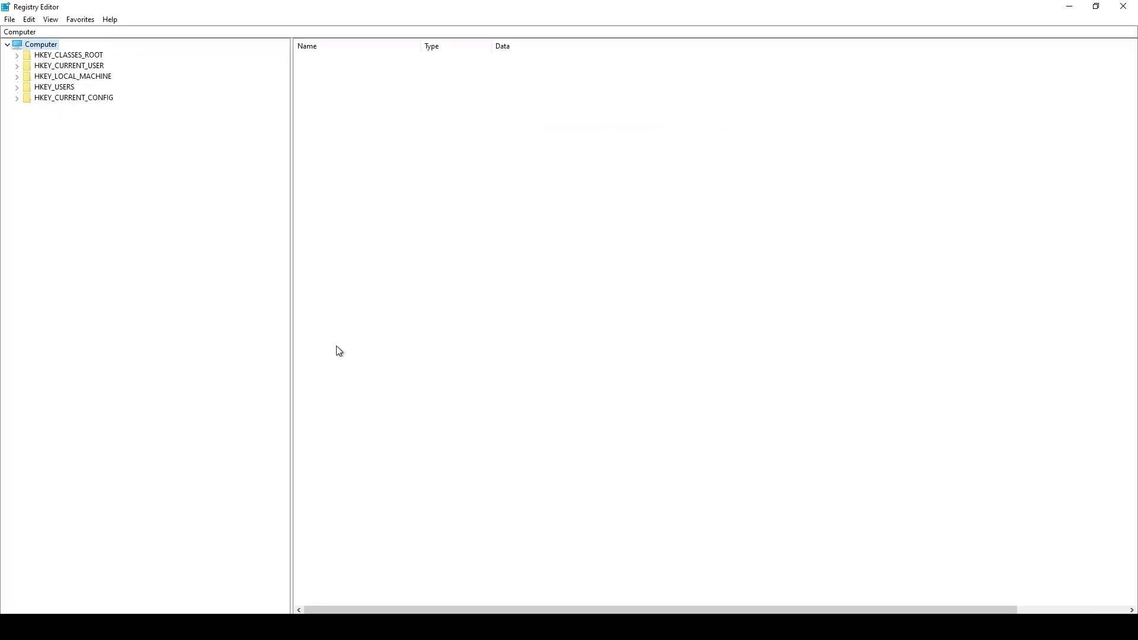
Step: Go to the saved C2RSvcMgr registry favorite and select its ServiceProfileId value
{"action": "left_click", "coordinate": [81, 20]}
{"action": "left_click", "coordinate": [118, 82]}
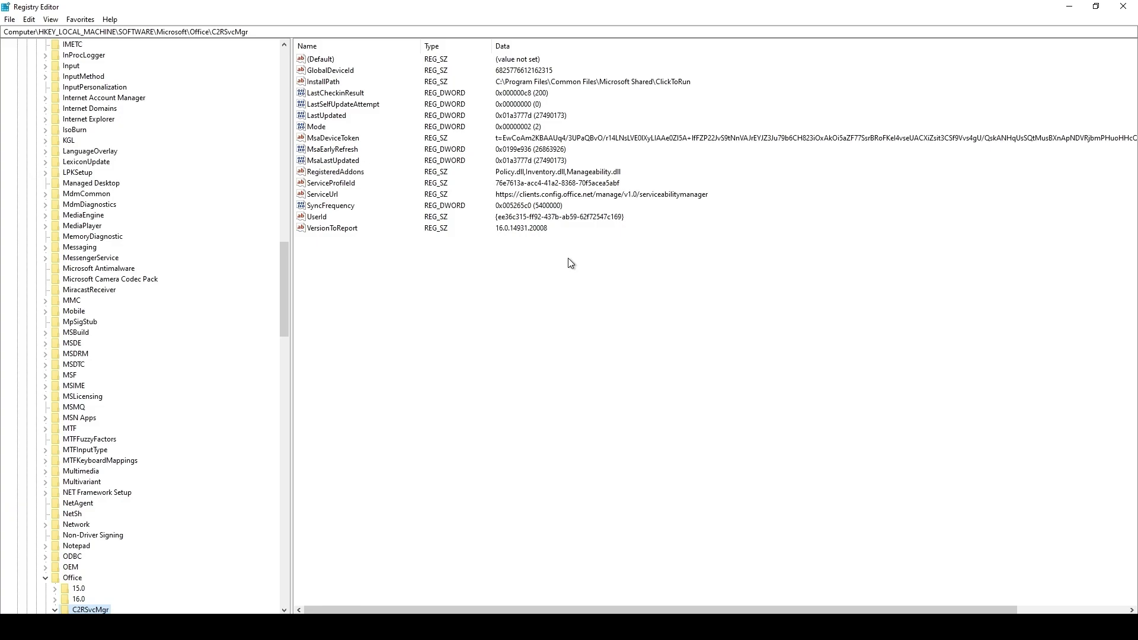
{"action": "left_click", "coordinate": [351, 183]}
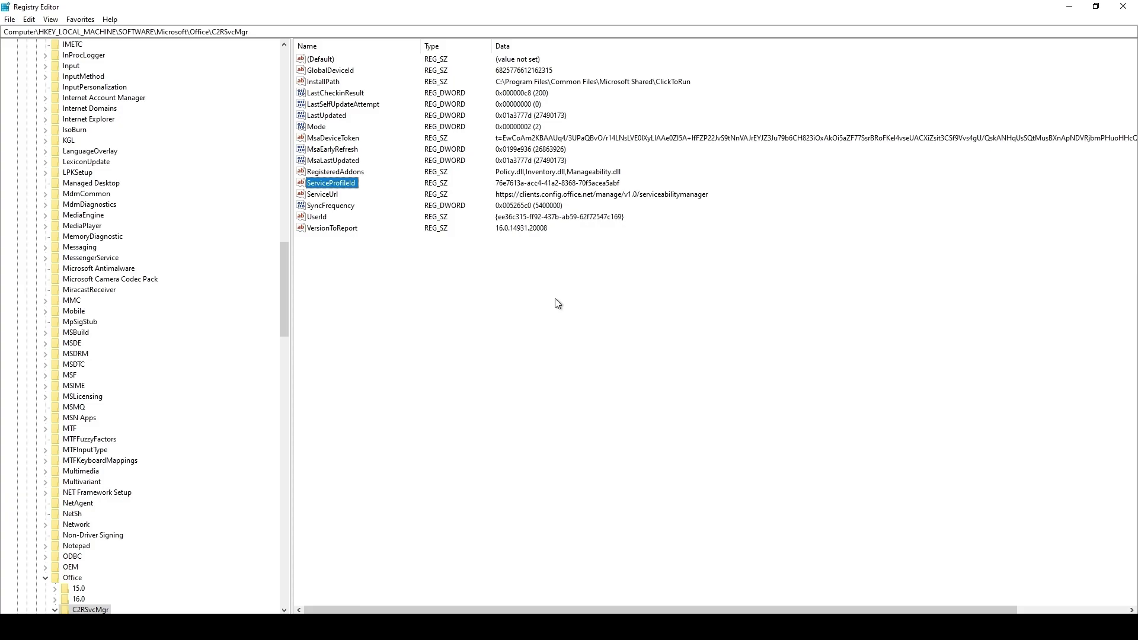
Step: Go to the HKLM_Cloud_Update favorite and examine the ignoregpo, updatebranch, updatedeadline, updatepath and updatetargetversion values
{"action": "left_click", "coordinate": [80, 19]}
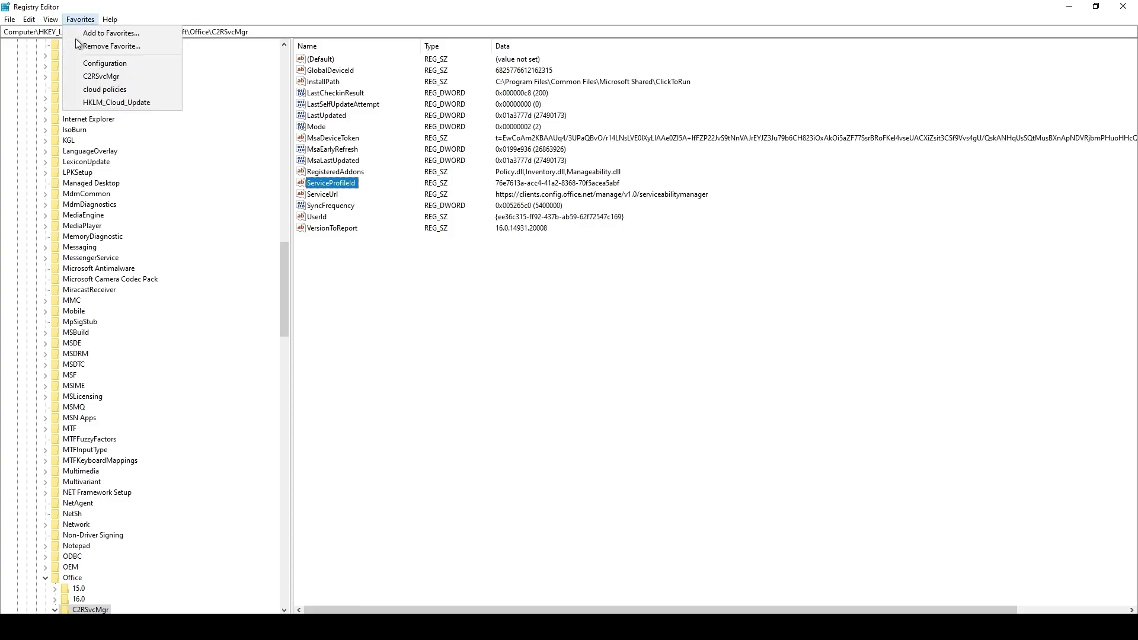
{"action": "left_click", "coordinate": [104, 103]}
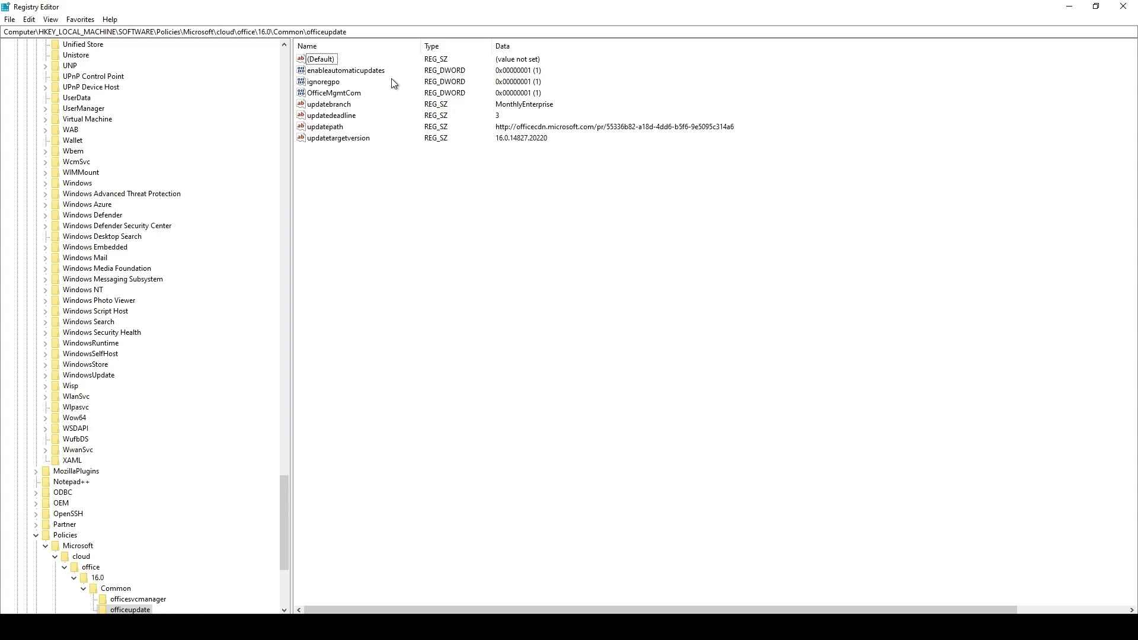
{"action": "left_click", "coordinate": [331, 84]}
{"action": "left_click", "coordinate": [325, 105]}
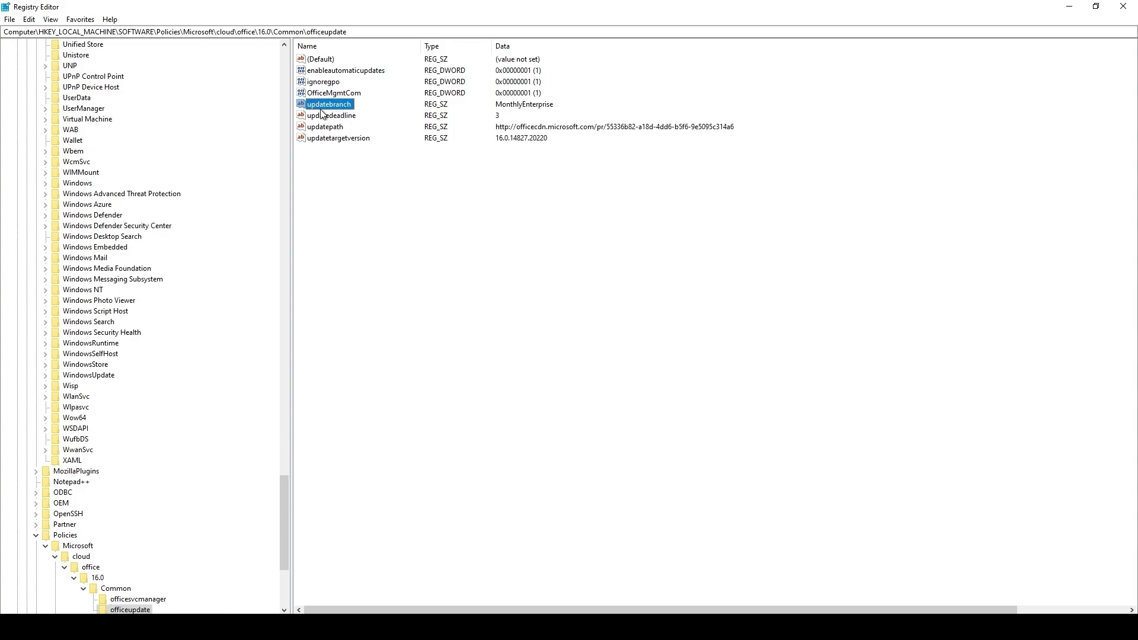
{"action": "left_click", "coordinate": [325, 118]}
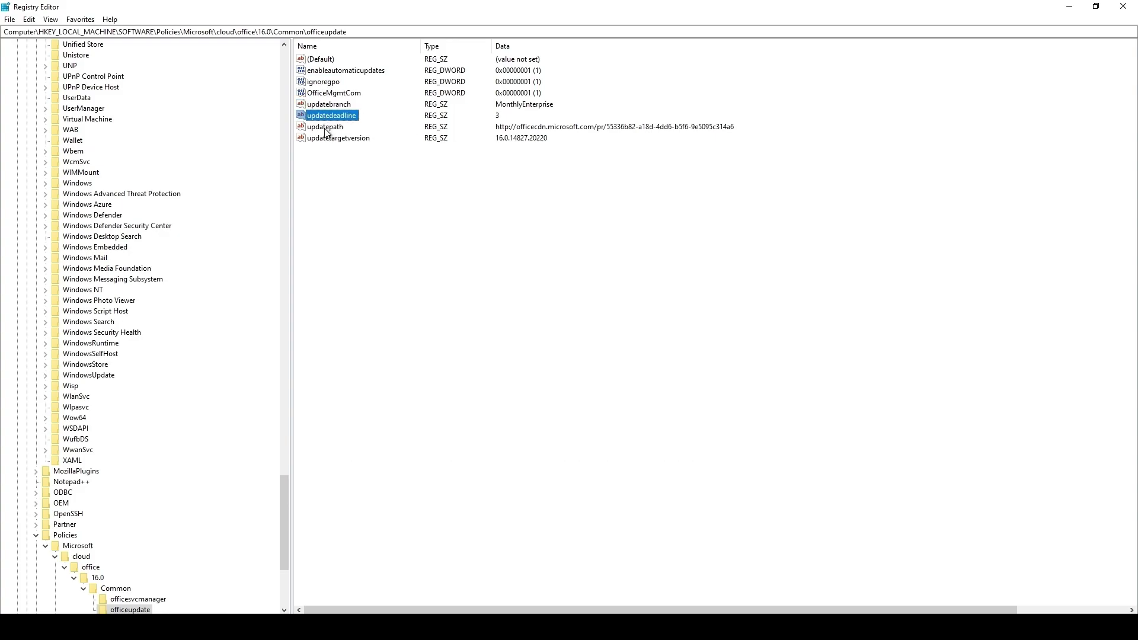
{"action": "left_click", "coordinate": [326, 128]}
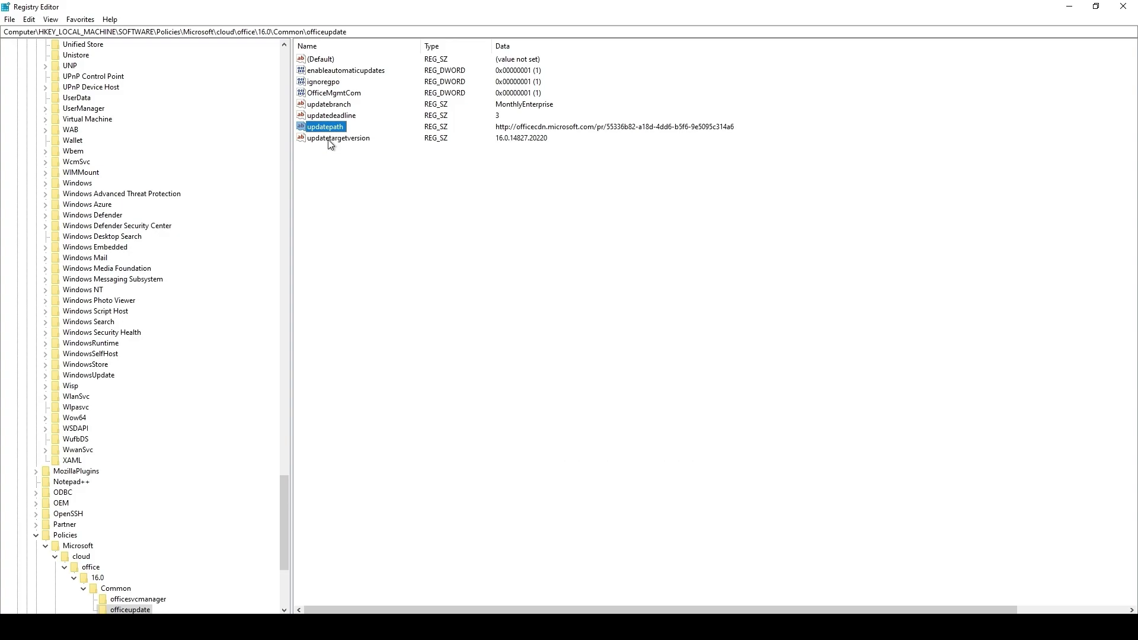
{"action": "left_click", "coordinate": [336, 107]}
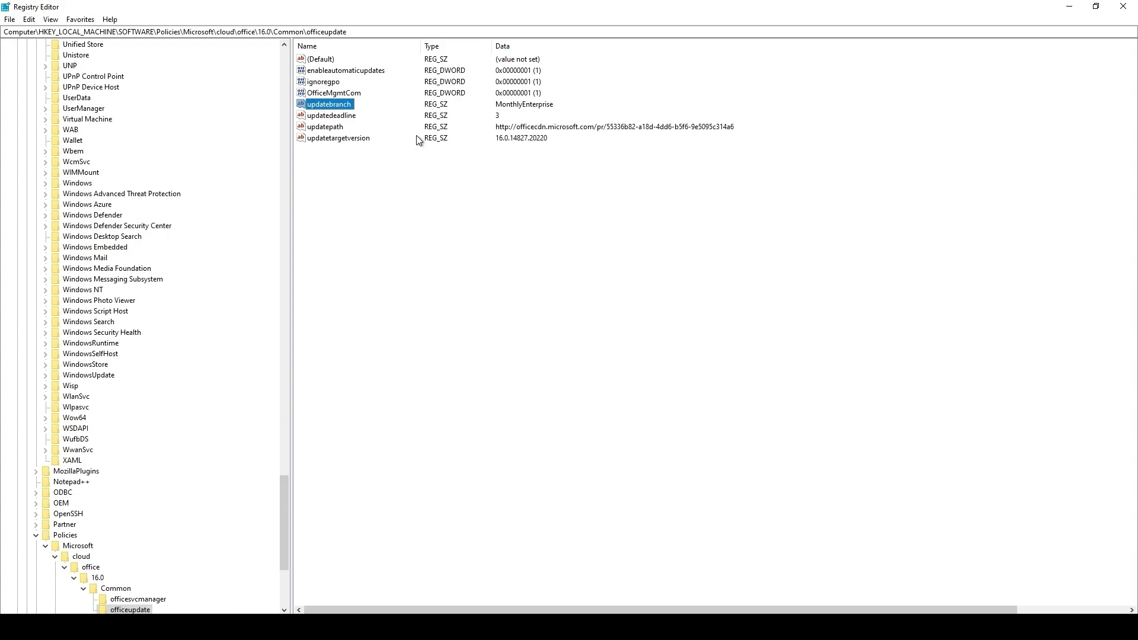
{"action": "left_click", "coordinate": [363, 140]}
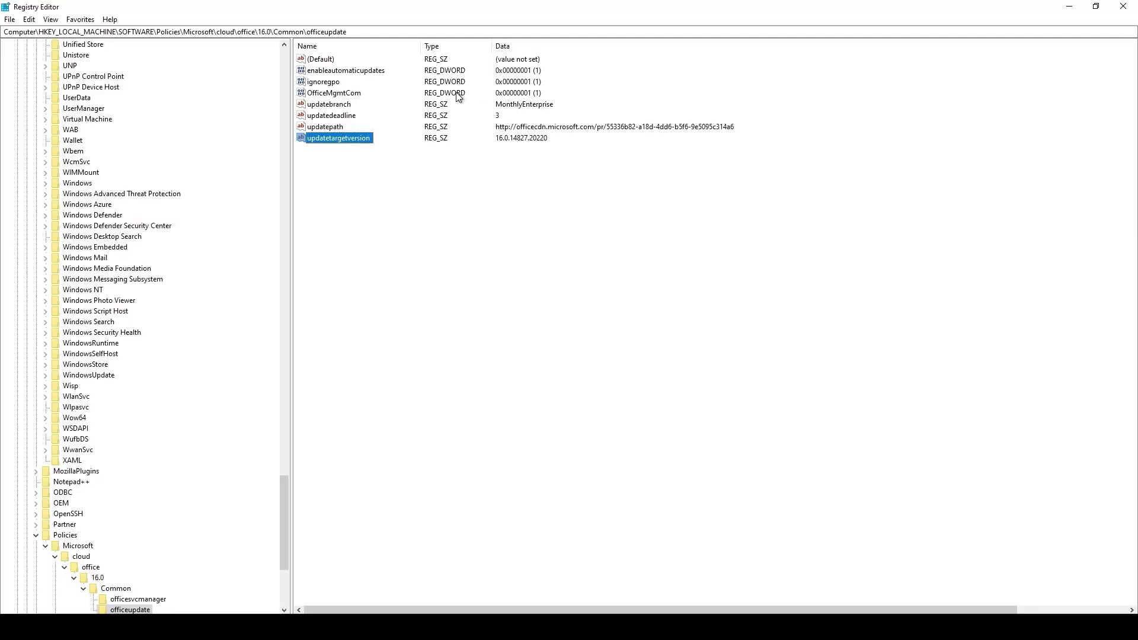
{"action": "left_click", "coordinate": [335, 82]}
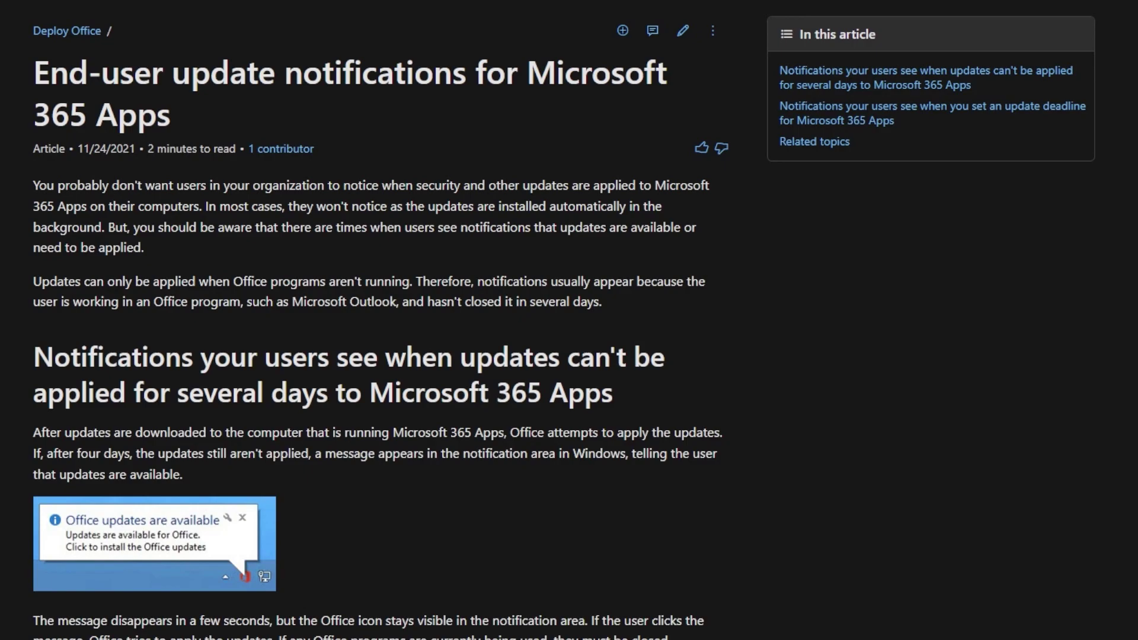
Step: Read the article on end-user update notifications for Microsoft 365 Apps through to the update deadline section
{"action": "scroll", "coordinate": [379, 320], "scroll_direction": "down", "scroll_amount": 3}
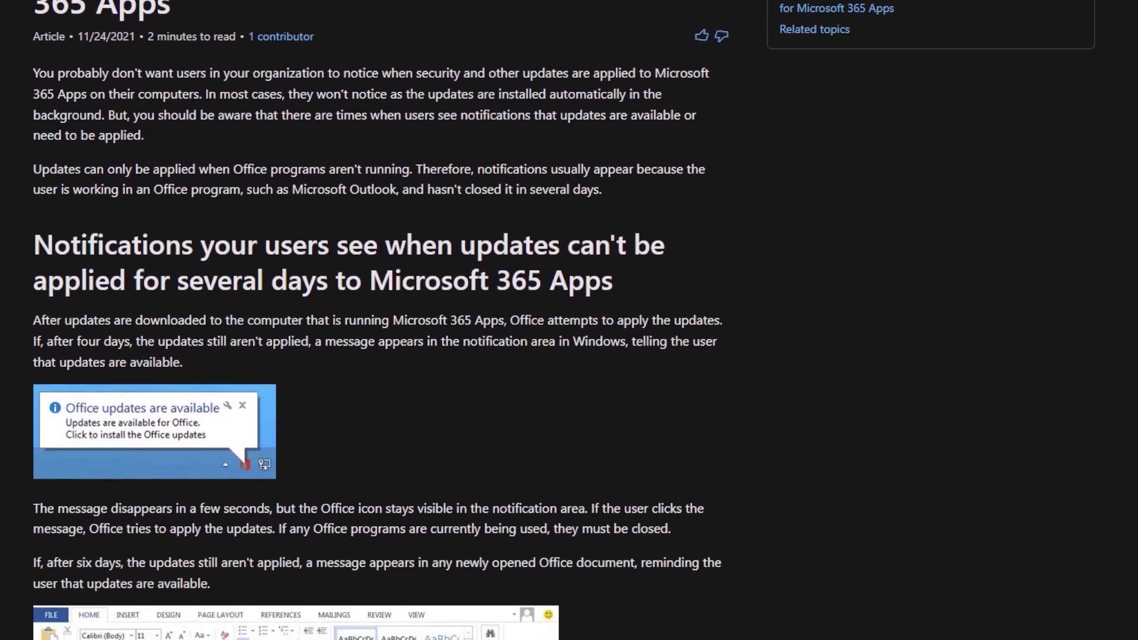
{"action": "scroll", "coordinate": [379, 321], "scroll_direction": "down", "scroll_amount": 5}
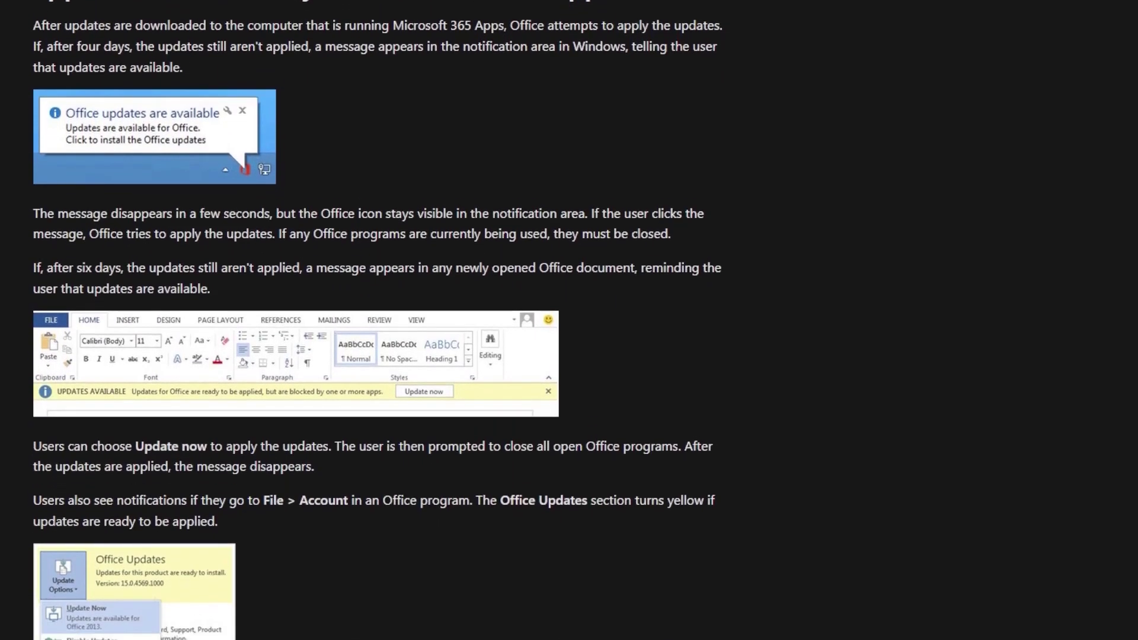
{"action": "scroll", "coordinate": [380, 320], "scroll_direction": "down", "scroll_amount": 5}
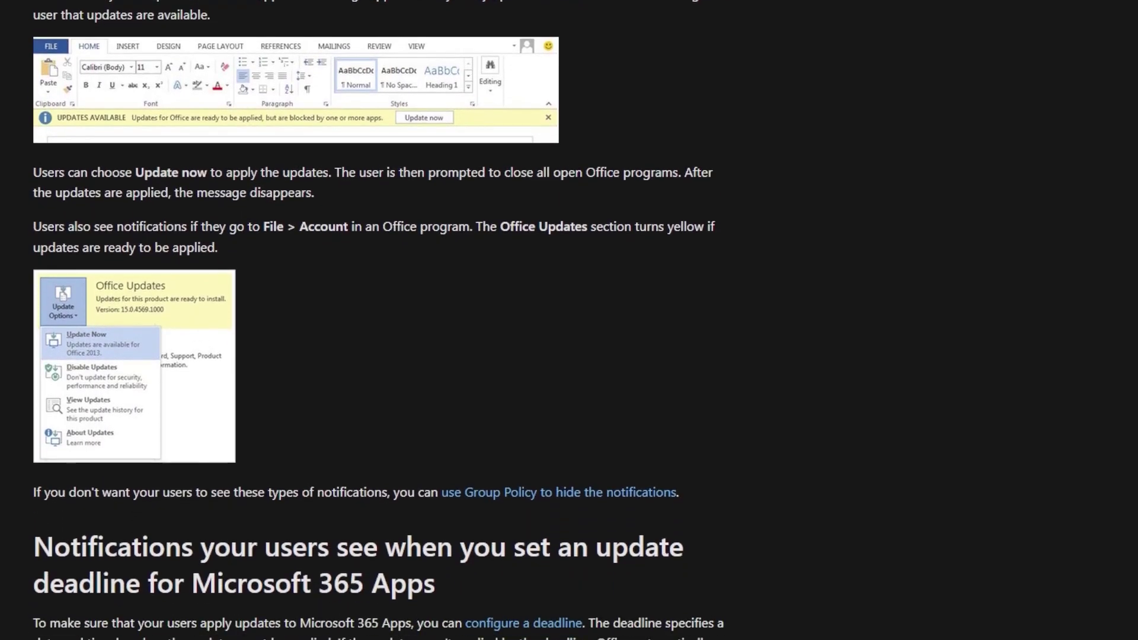
{"action": "scroll", "coordinate": [379, 320], "scroll_direction": "down", "scroll_amount": 6}
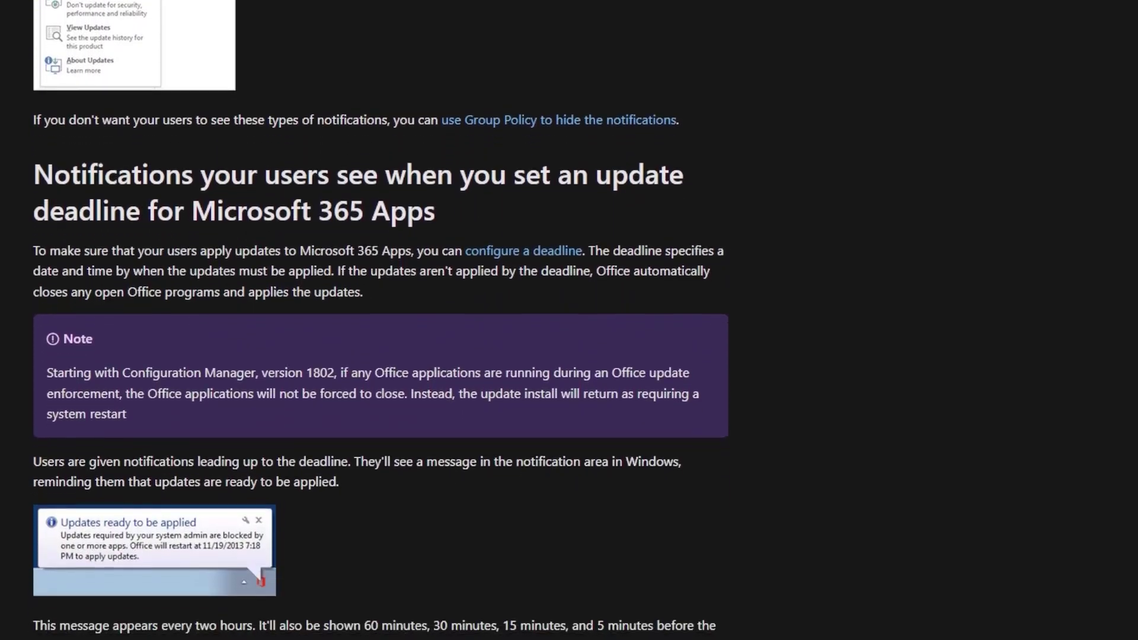
{"action": "scroll", "coordinate": [379, 320], "scroll_direction": "down", "scroll_amount": 5}
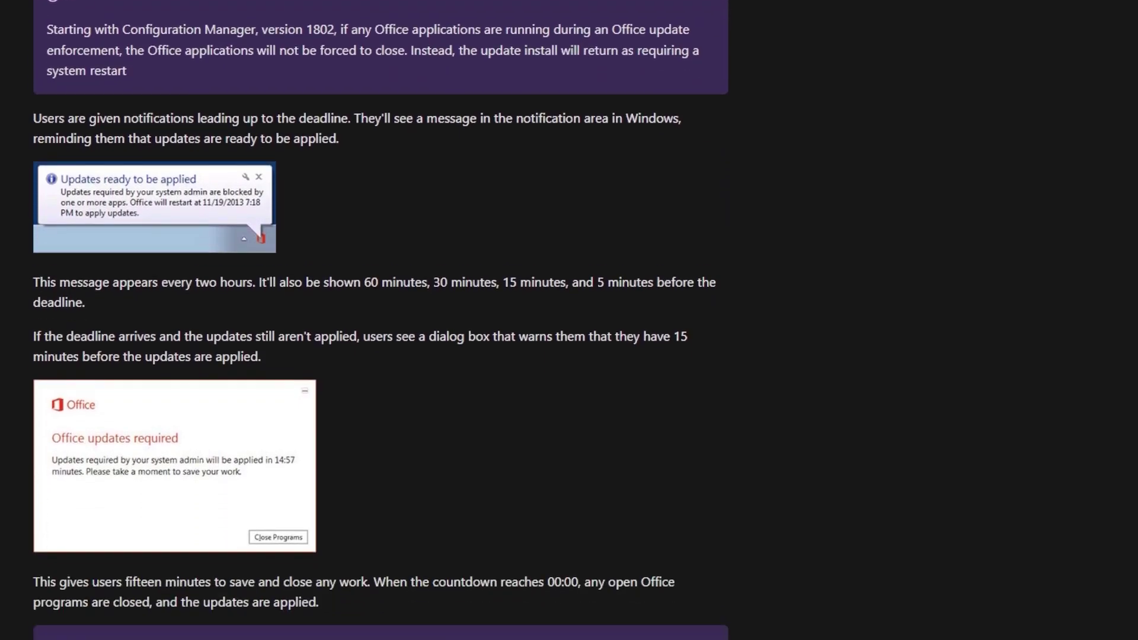
{"action": "scroll", "coordinate": [379, 320], "scroll_direction": "down", "scroll_amount": 1}
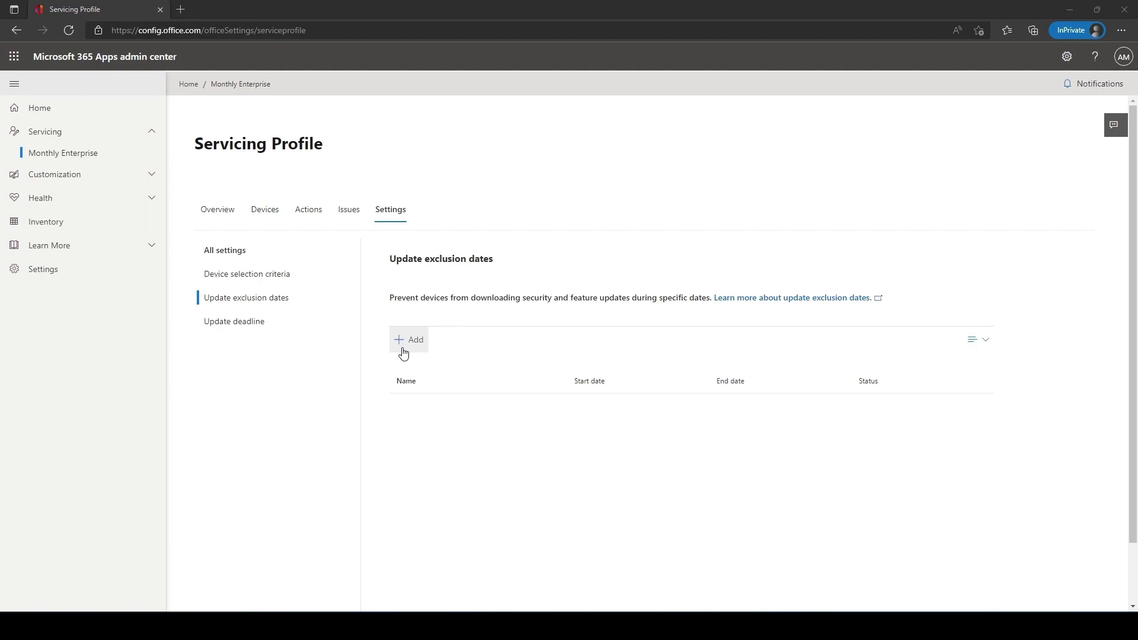
Step: Start a new update exclusion for the Monthly Enterprise servicing profile and name it "Block Updates"
{"action": "left_click", "coordinate": [403, 349]}
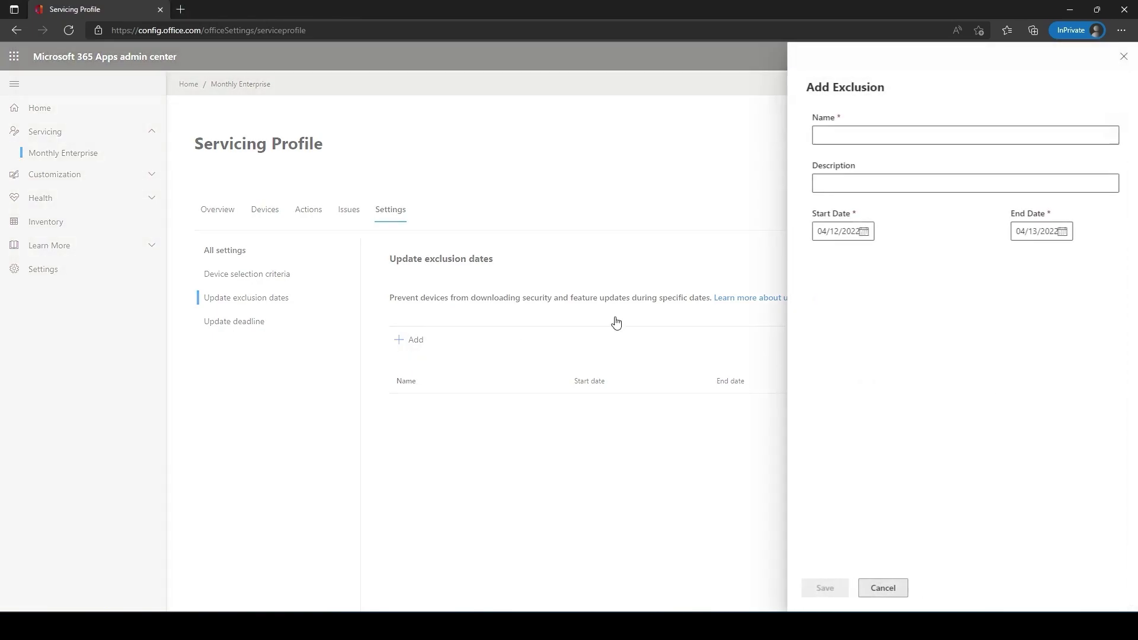
{"action": "left_click", "coordinate": [855, 133]}
{"action": "type", "text": "Block "}
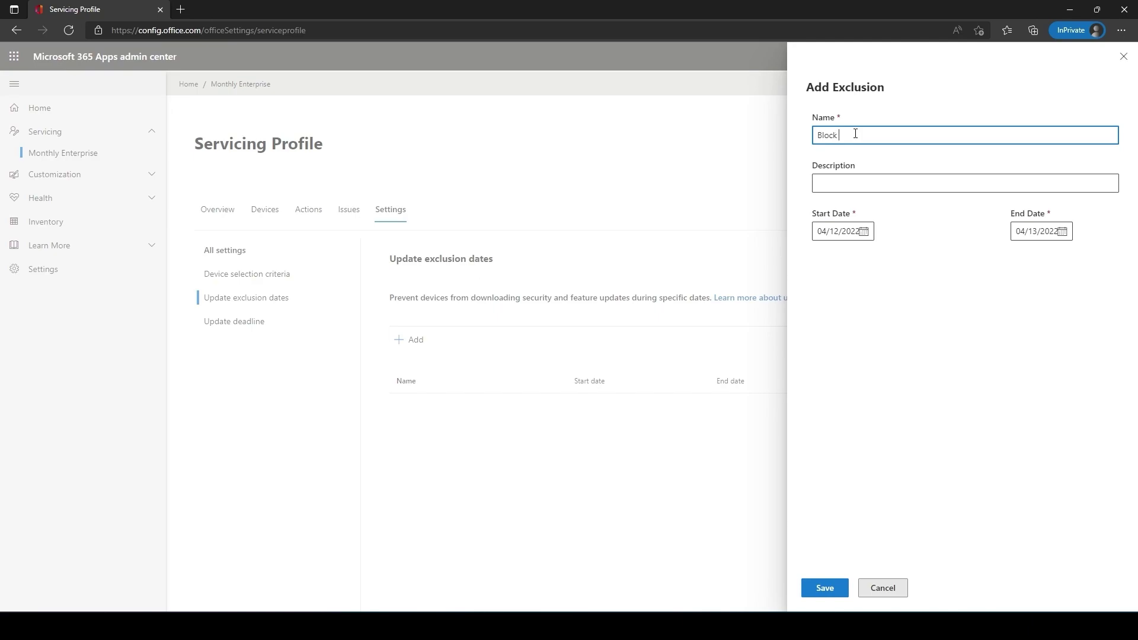
{"action": "type", "text": "Updates"}
Step: Set the exclusion's start date to 05/02/2022 and end date to 05/13/2022, and save it
{"action": "left_click", "coordinate": [865, 242]}
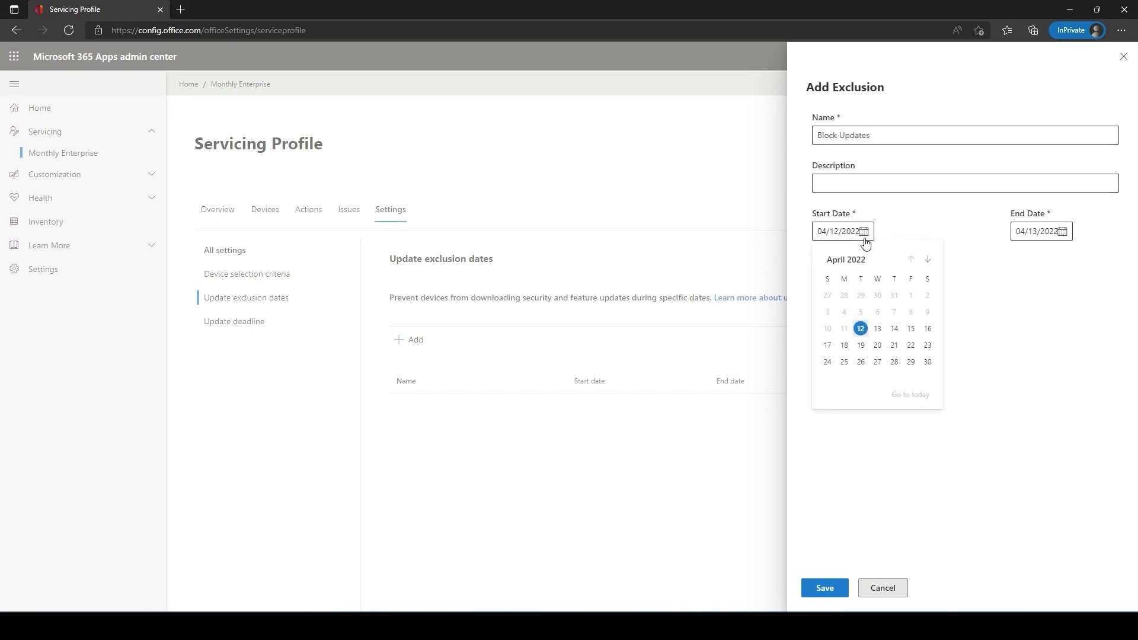
{"action": "left_click", "coordinate": [928, 260]}
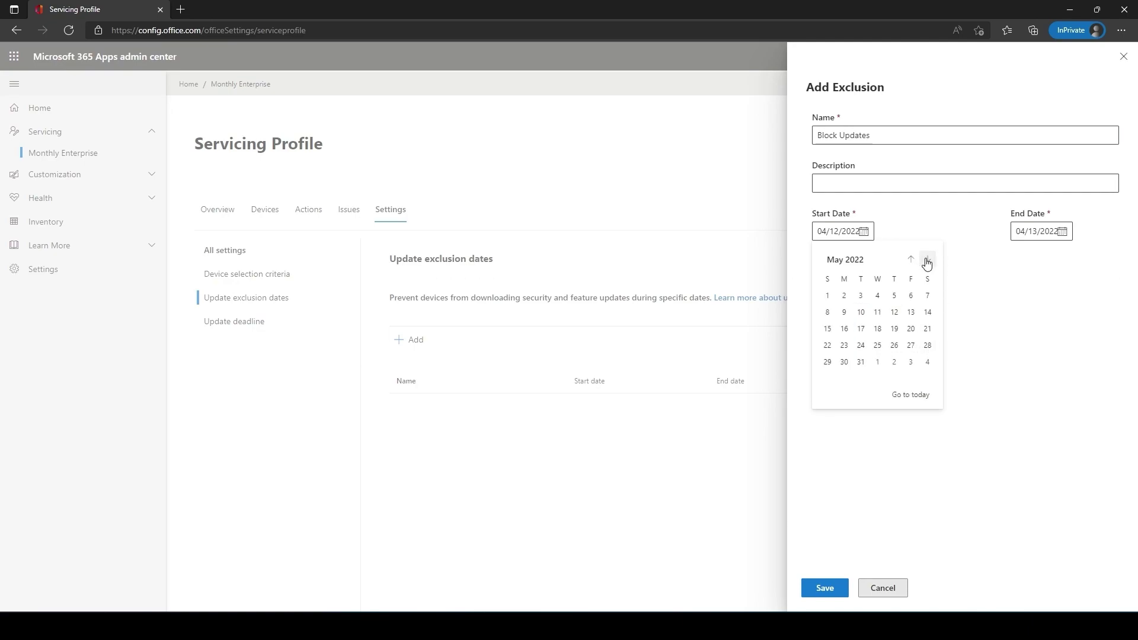
{"action": "left_click", "coordinate": [844, 295]}
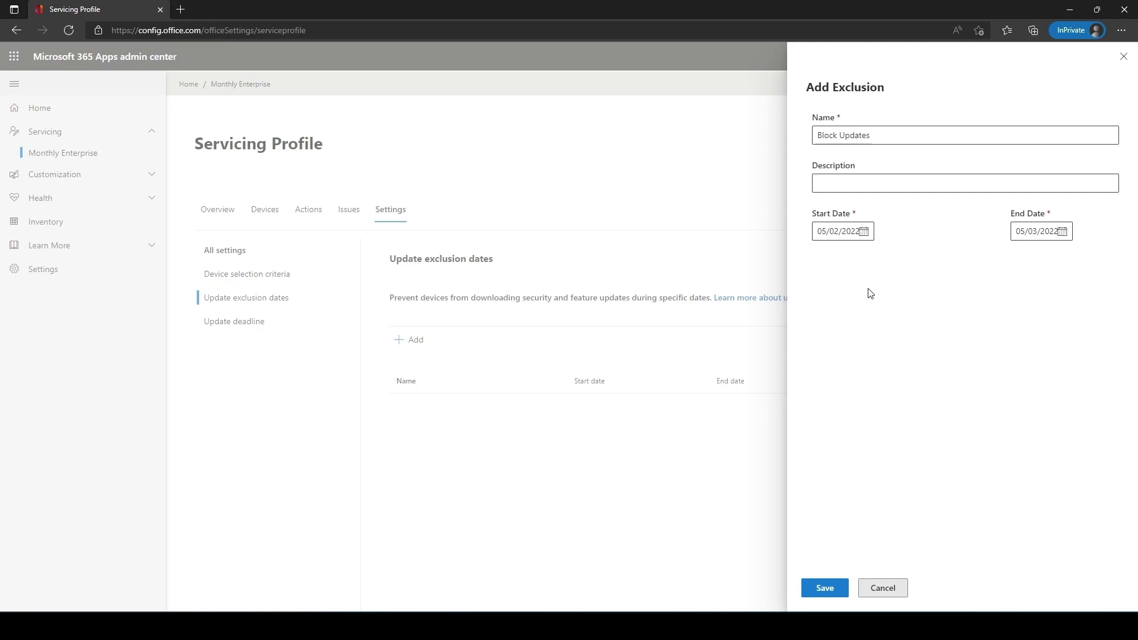
{"action": "left_click", "coordinate": [1061, 231]}
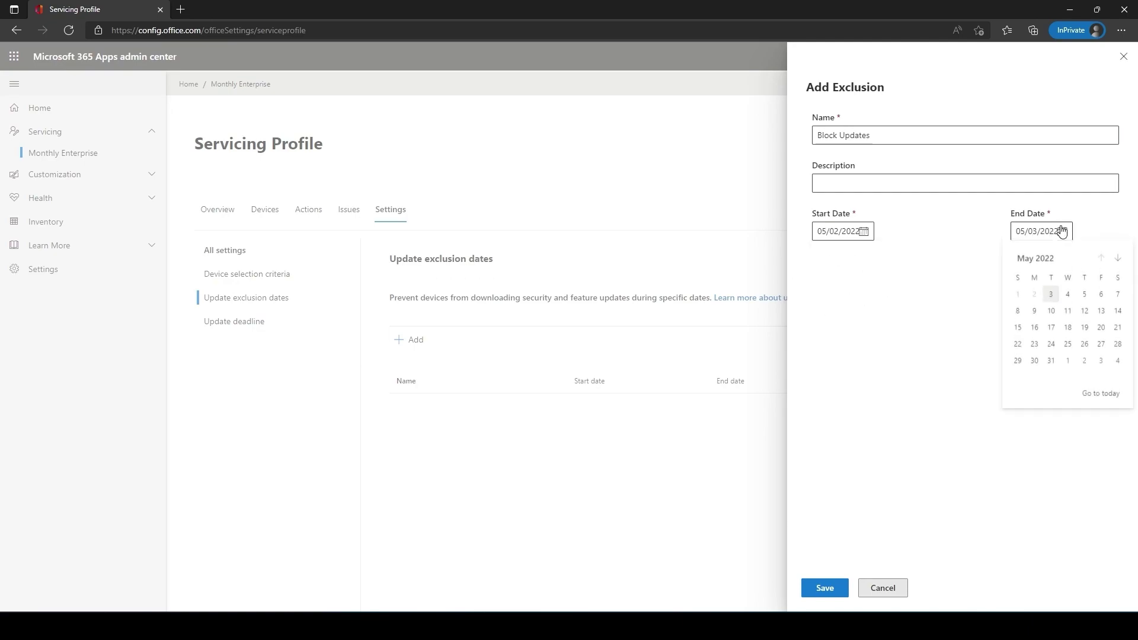
{"action": "left_click", "coordinate": [1101, 312]}
{"action": "left_click", "coordinate": [830, 590]}
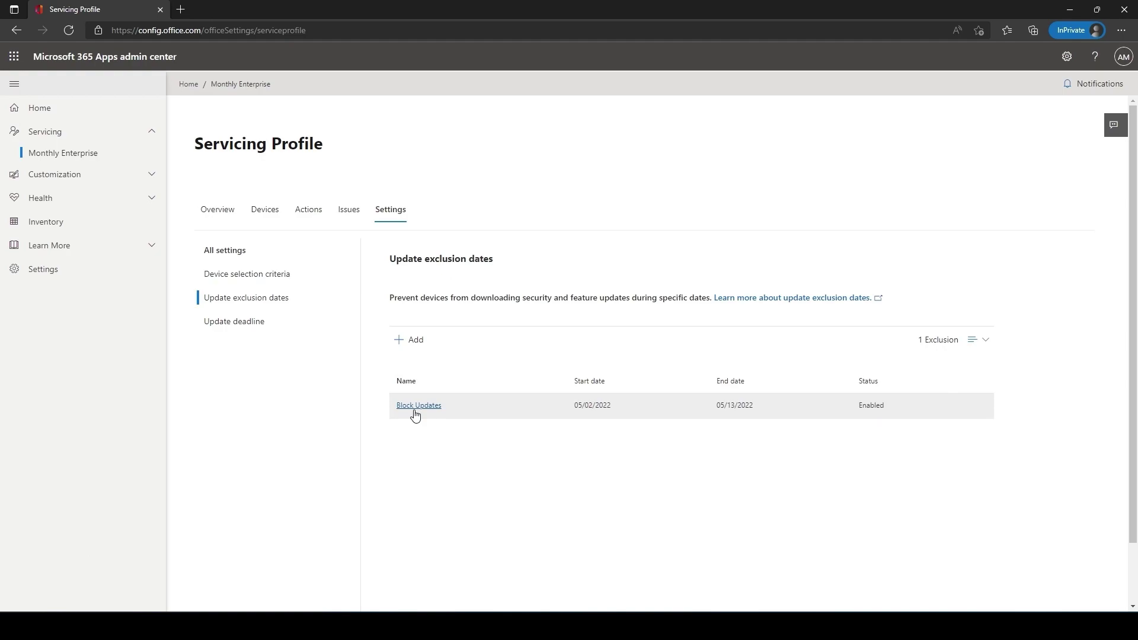
Step: Review the details of the Block Updates exclusion and close them
{"action": "left_click", "coordinate": [418, 406]}
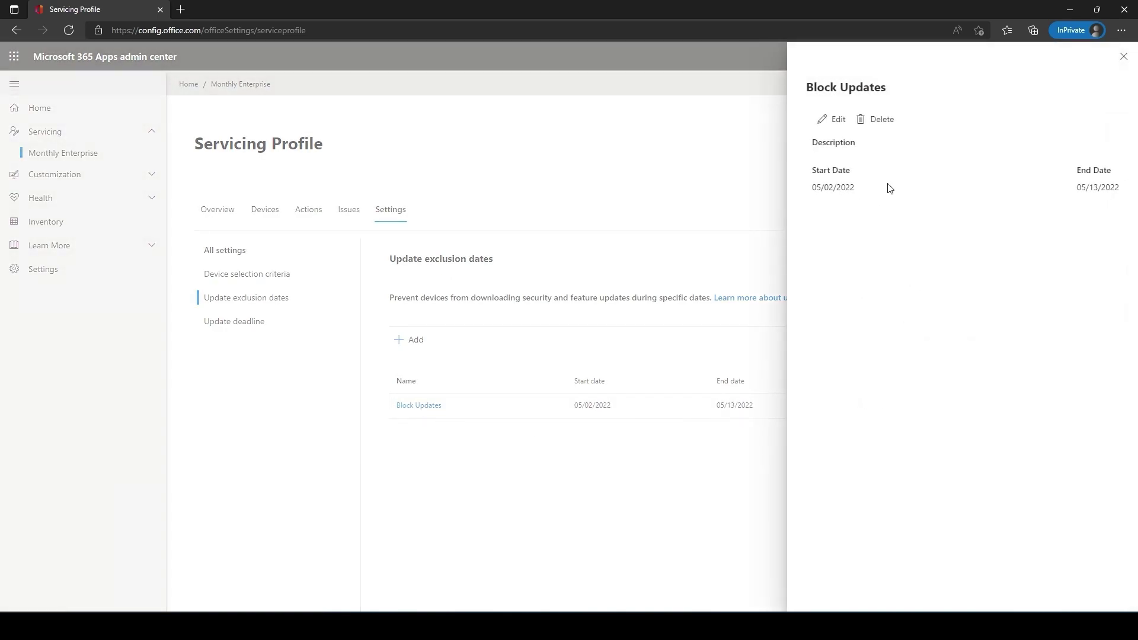
{"action": "left_click", "coordinate": [1123, 56]}
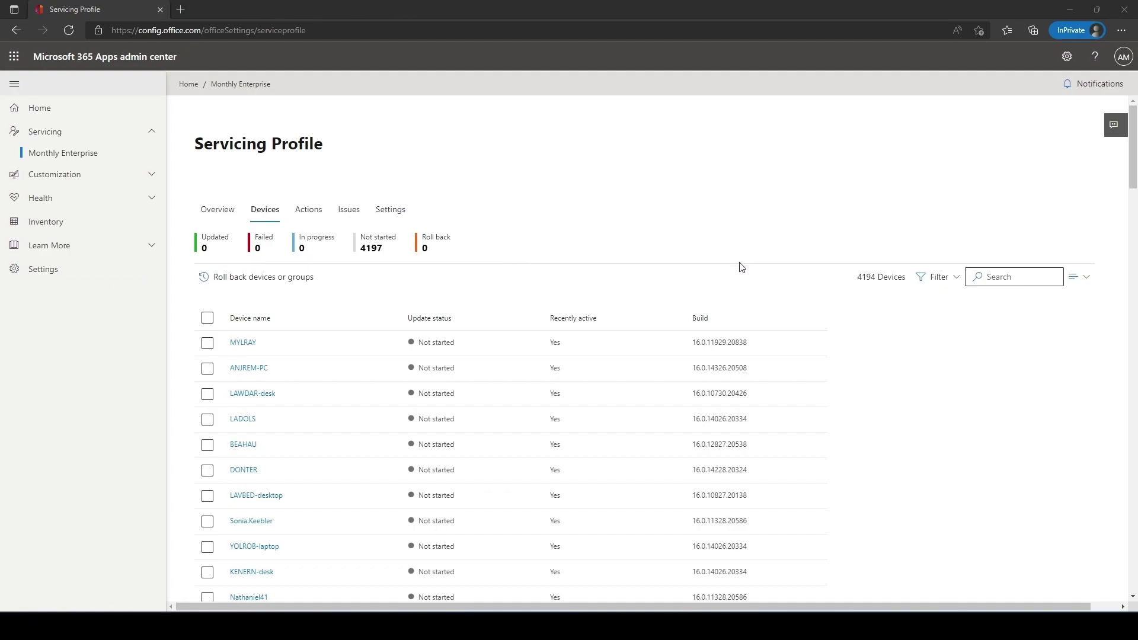
Step: Start a new custom filter for the servicing profile's devices with the update status Not started
{"action": "left_click", "coordinate": [947, 281]}
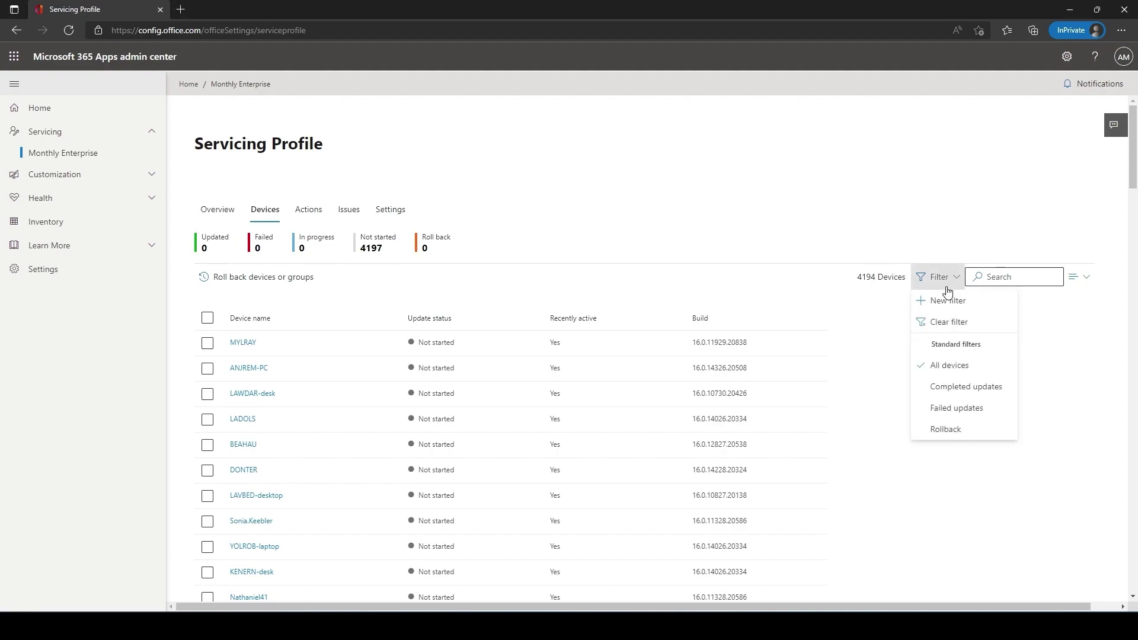
{"action": "left_click", "coordinate": [944, 300]}
{"action": "left_click", "coordinate": [821, 286]}
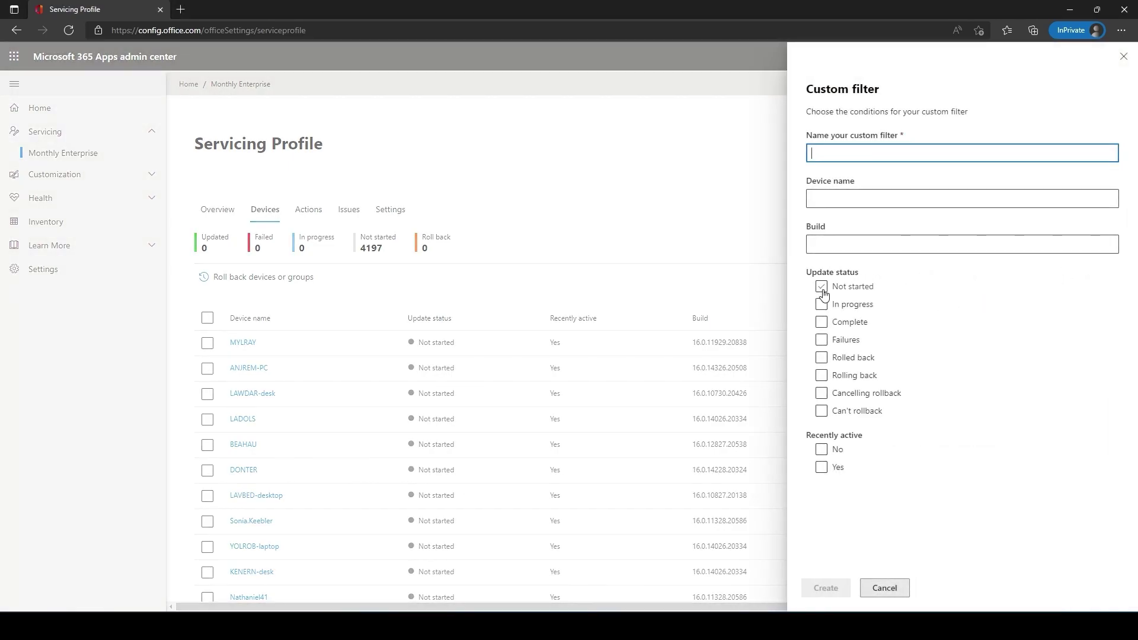